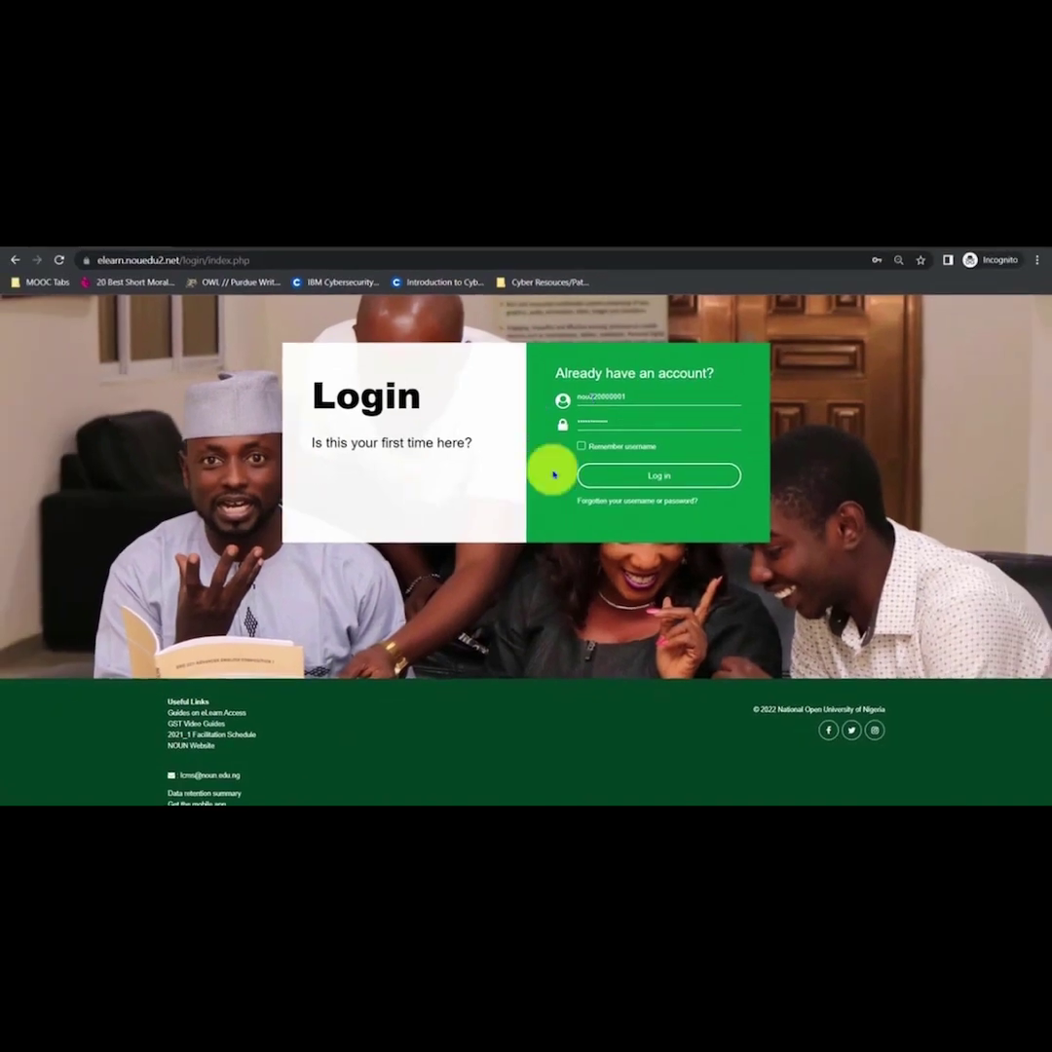
# Log in, then replace the initial password by submitting the current and new passwords
pyautogui.click(673, 477)
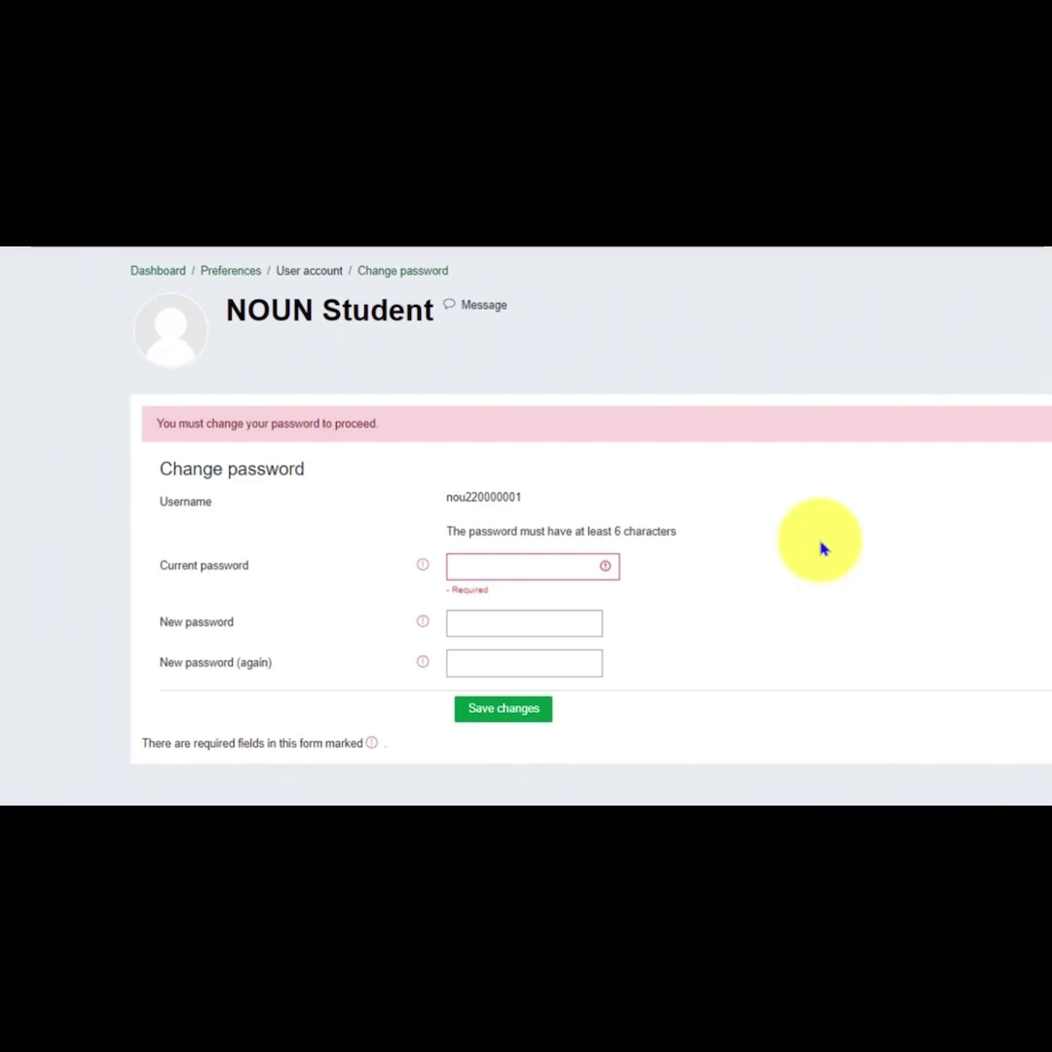
pyautogui.write('********')
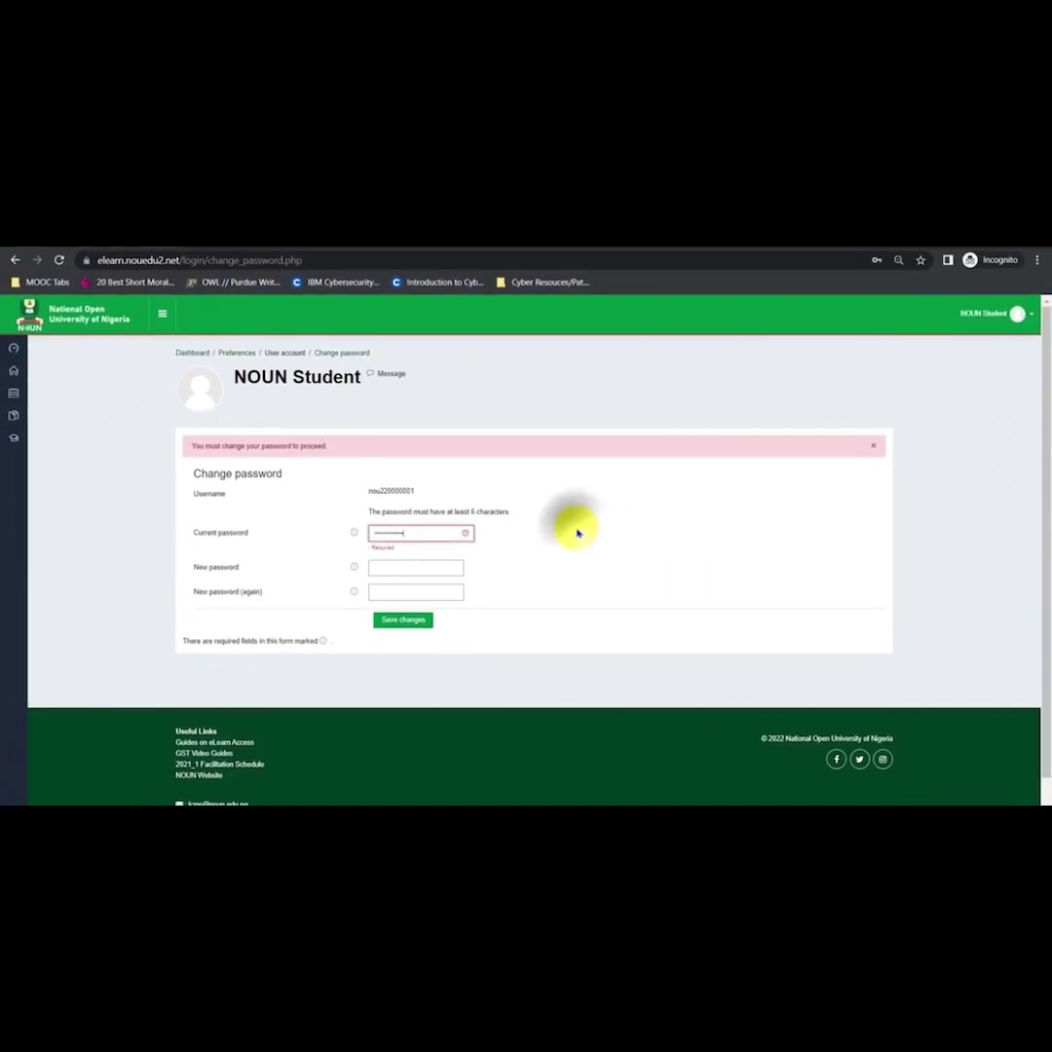
pyautogui.click(577, 533)
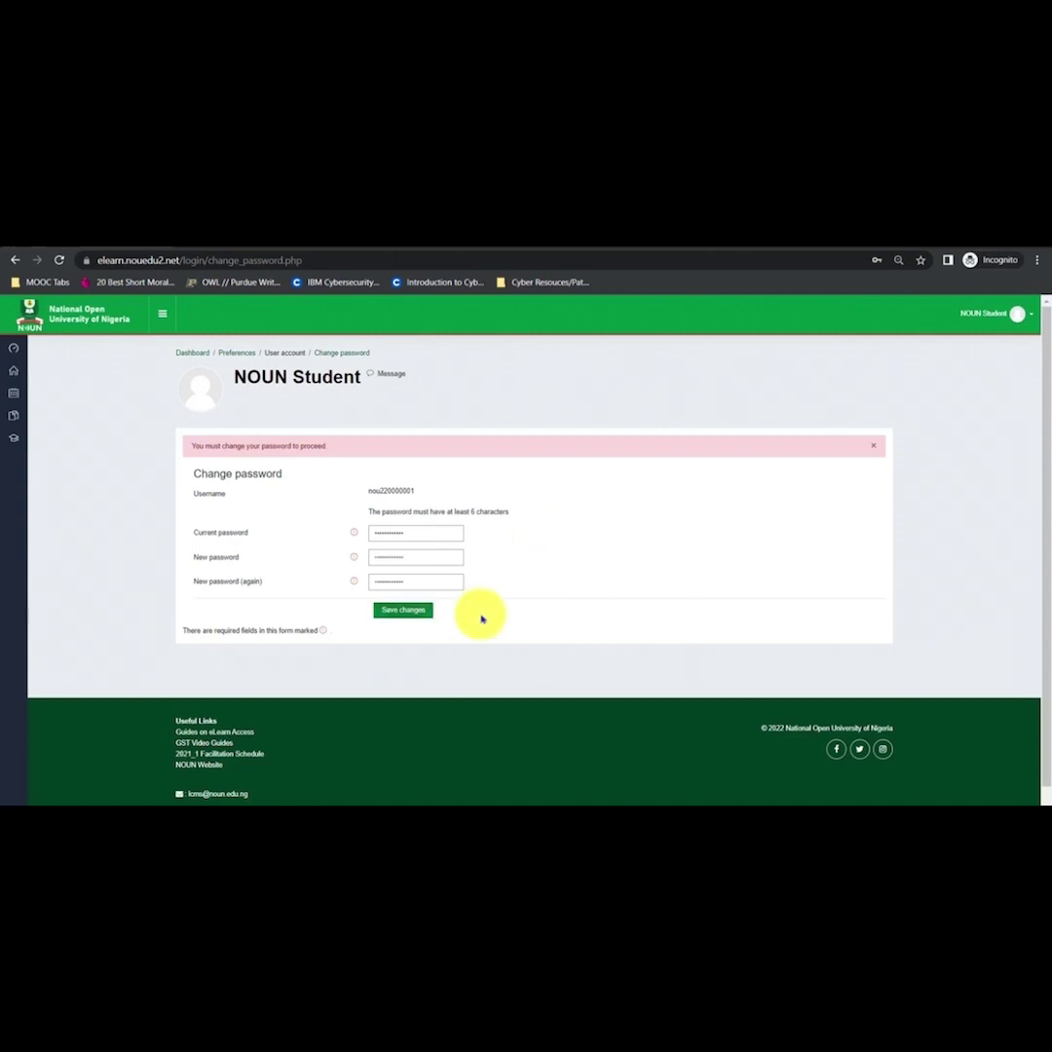
pyautogui.click(402, 611)
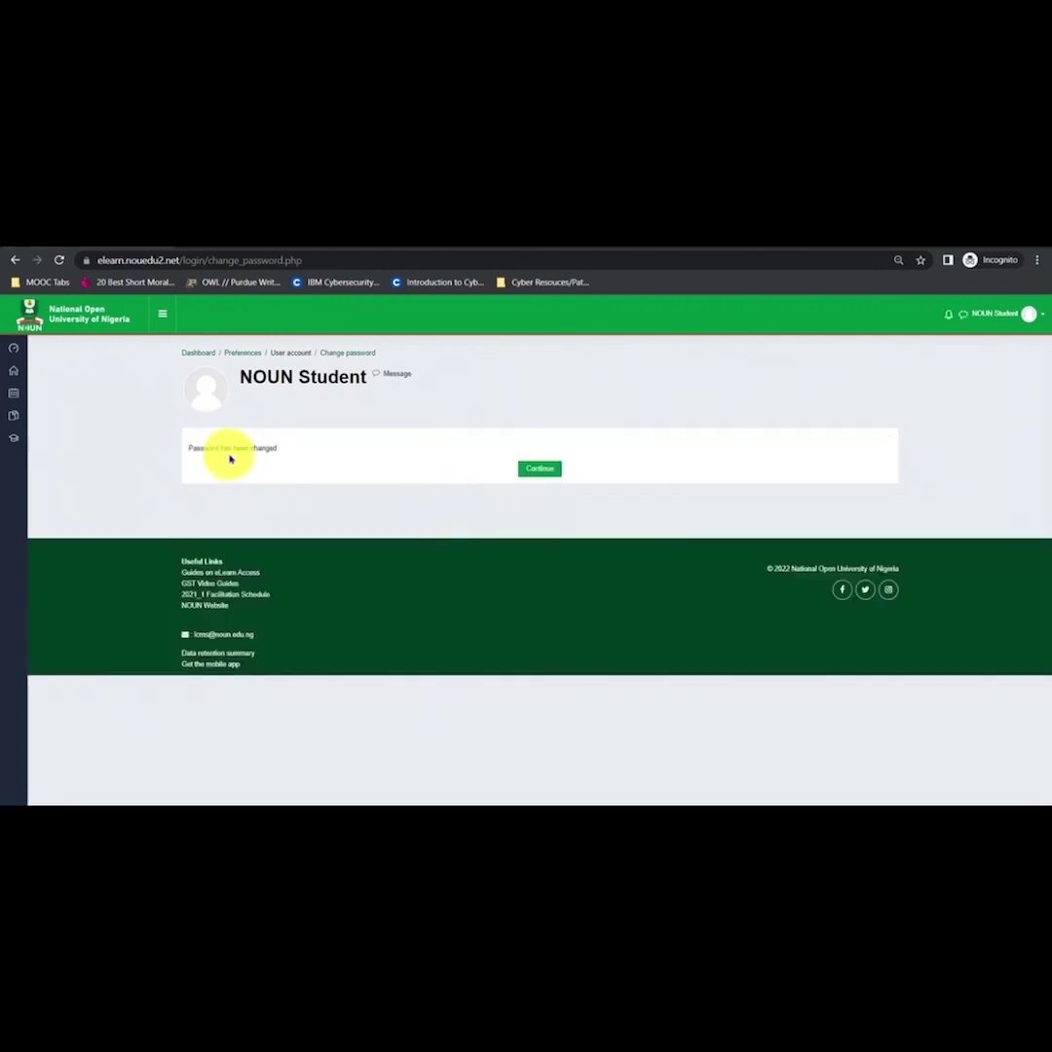
# Continue to the Dashboard and expand My courses to show Template Course 1
pyautogui.click(543, 474)
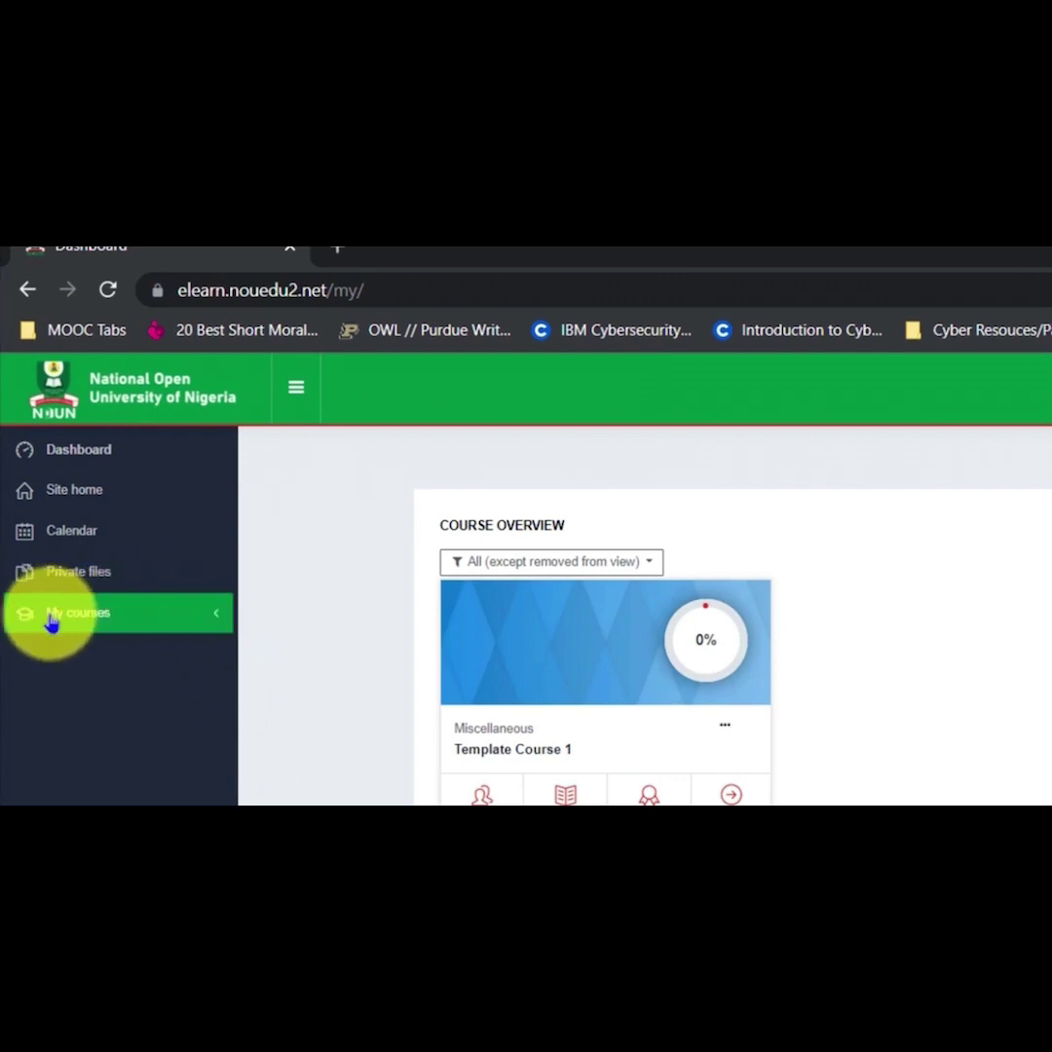
pyautogui.click(219, 627)
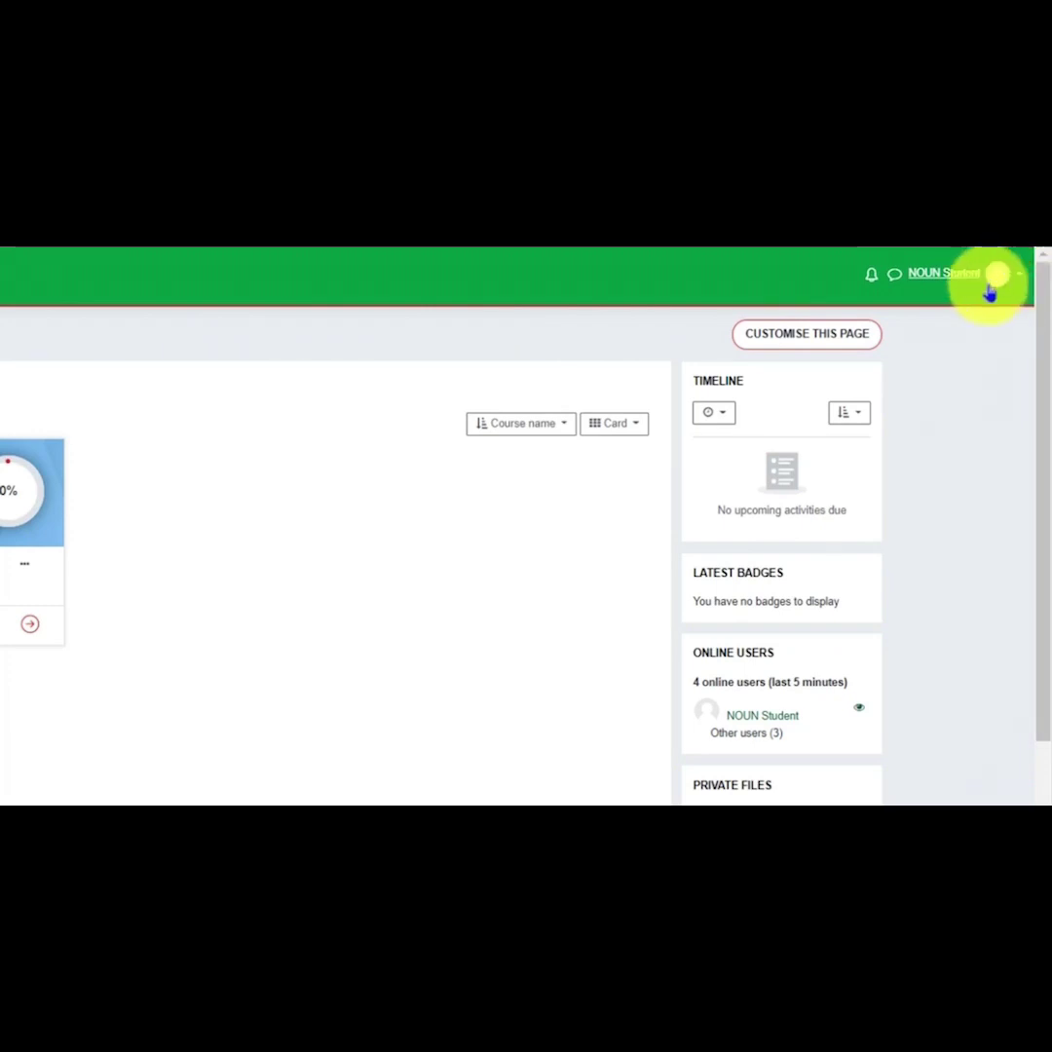
# Open the student's Profile page from the avatar account menu
pyautogui.click(1013, 281)
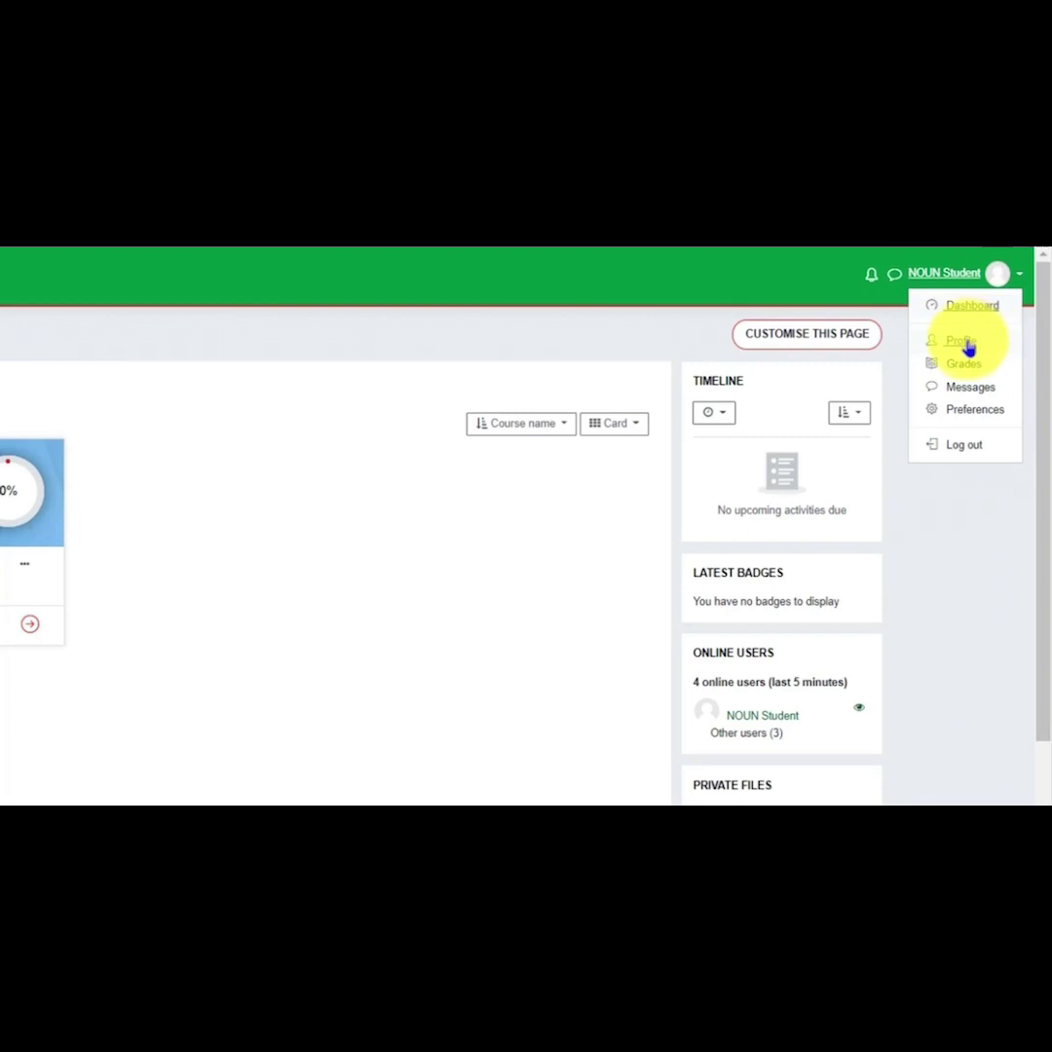
pyautogui.click(969, 343)
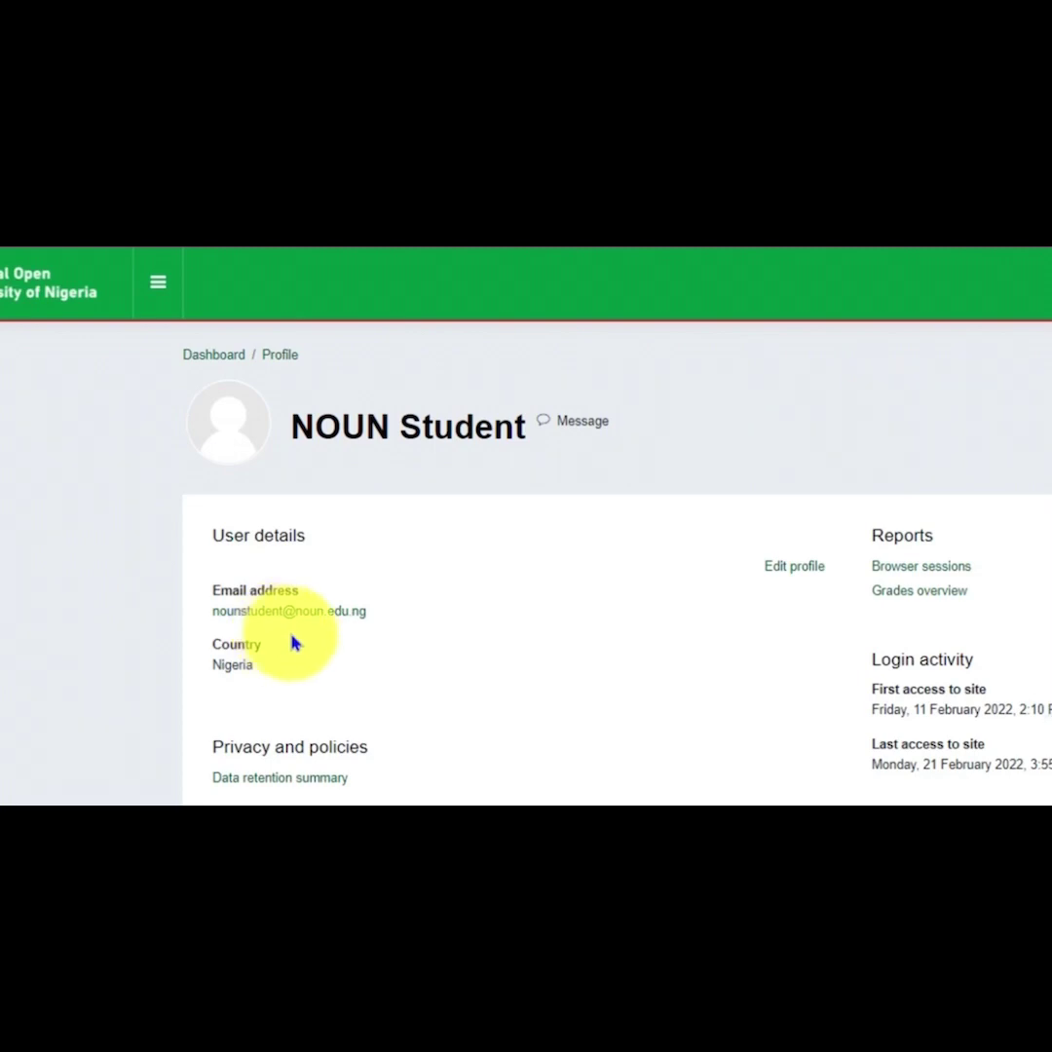
# Open Edit profile and inspect the Email address field without changing anything
pyautogui.click(787, 575)
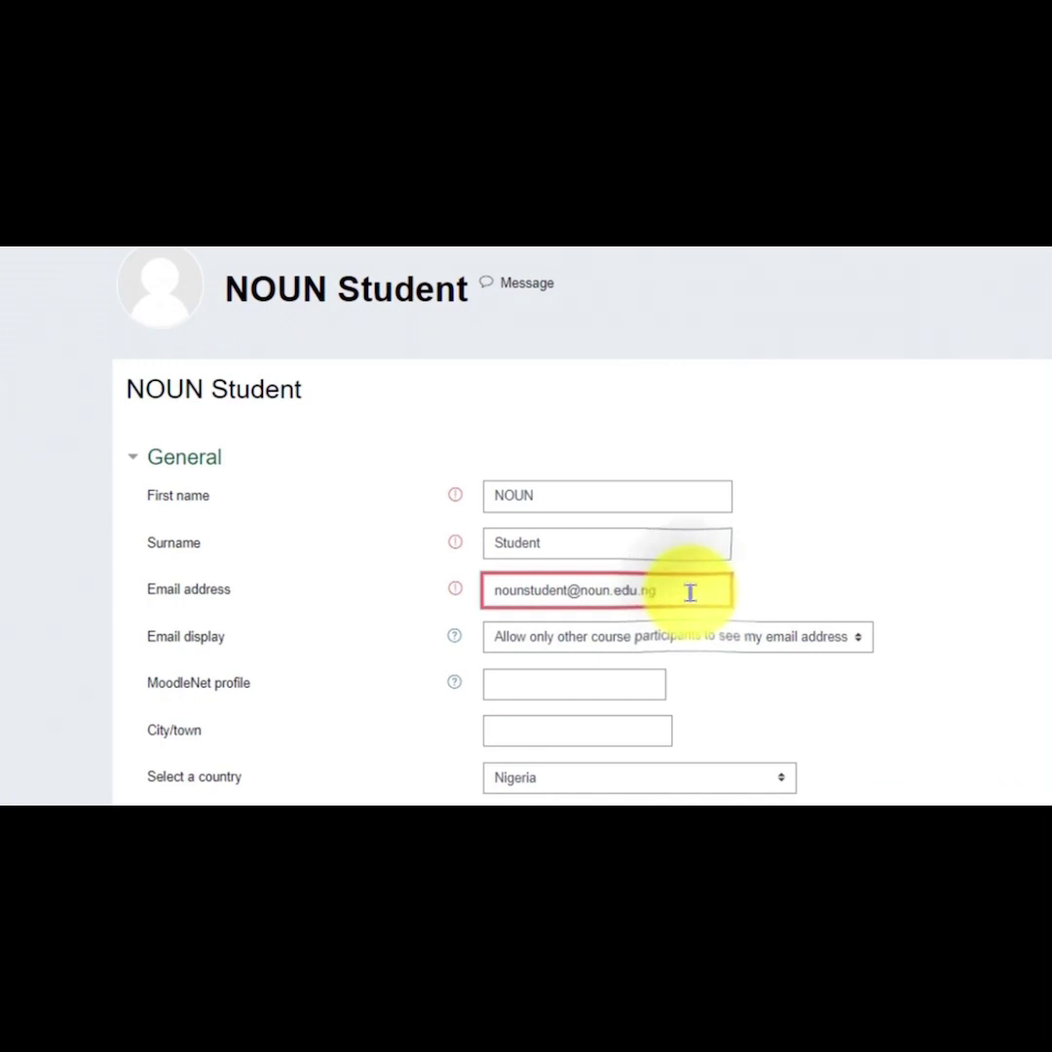
pyautogui.moveTo(672, 586); pyautogui.dragTo(322, 600)
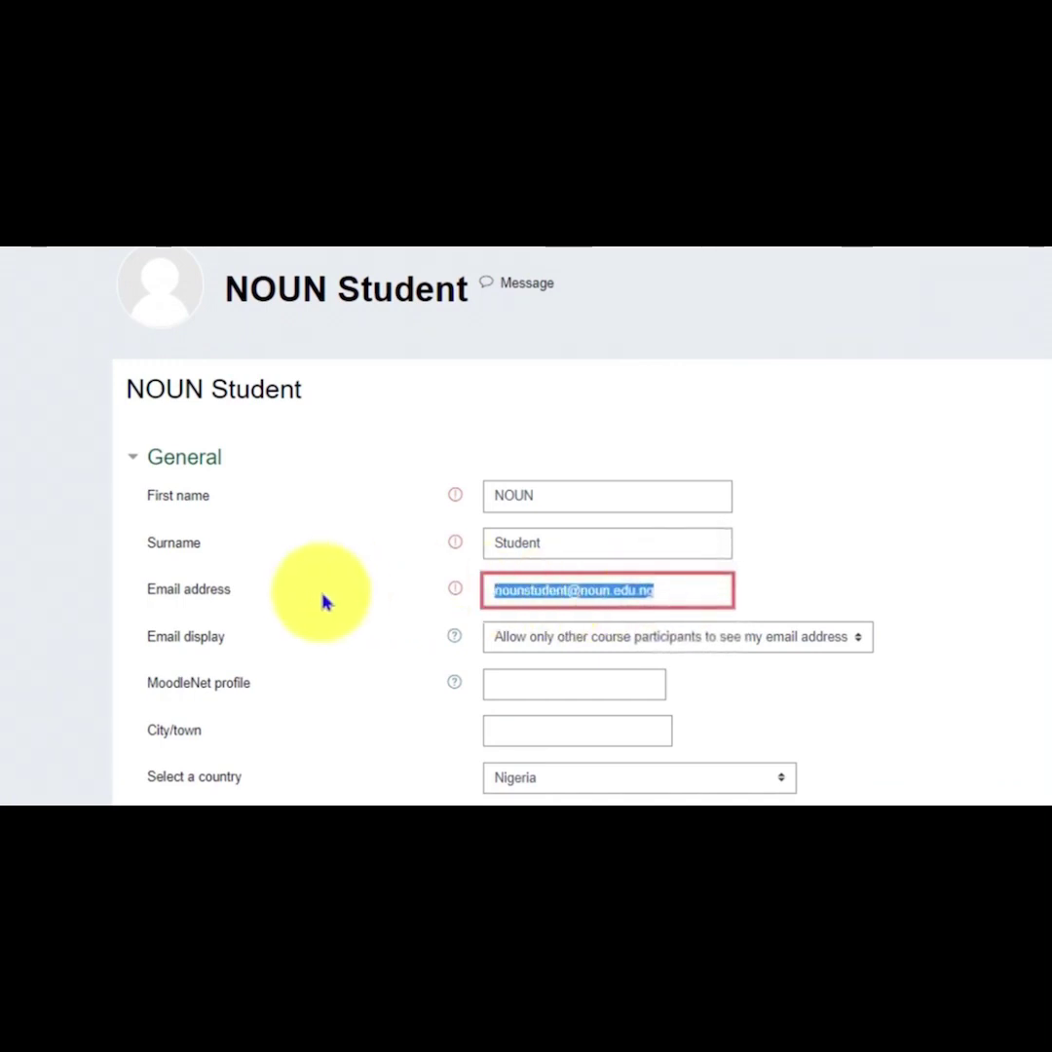
pyautogui.click(794, 602)
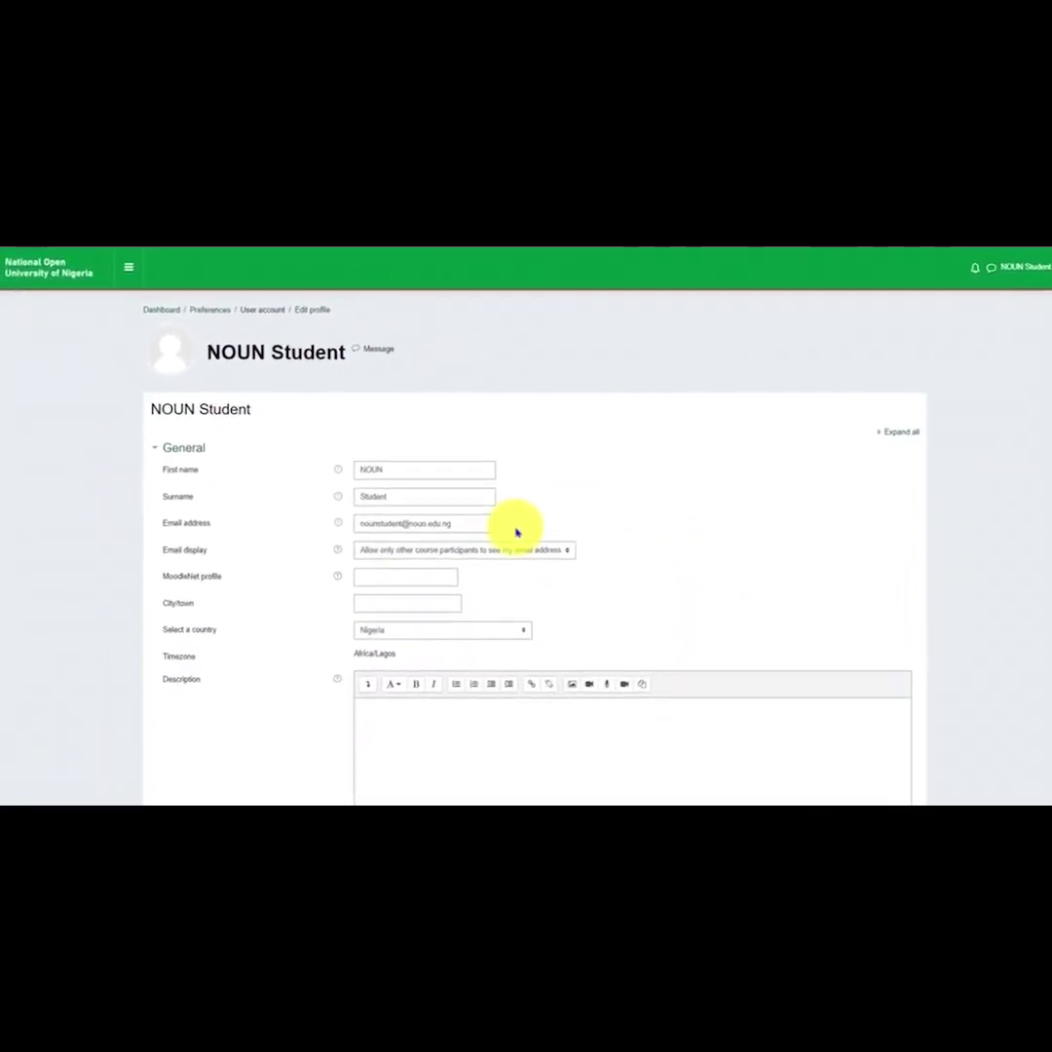
pyautogui.scroll(-5, 517, 553)
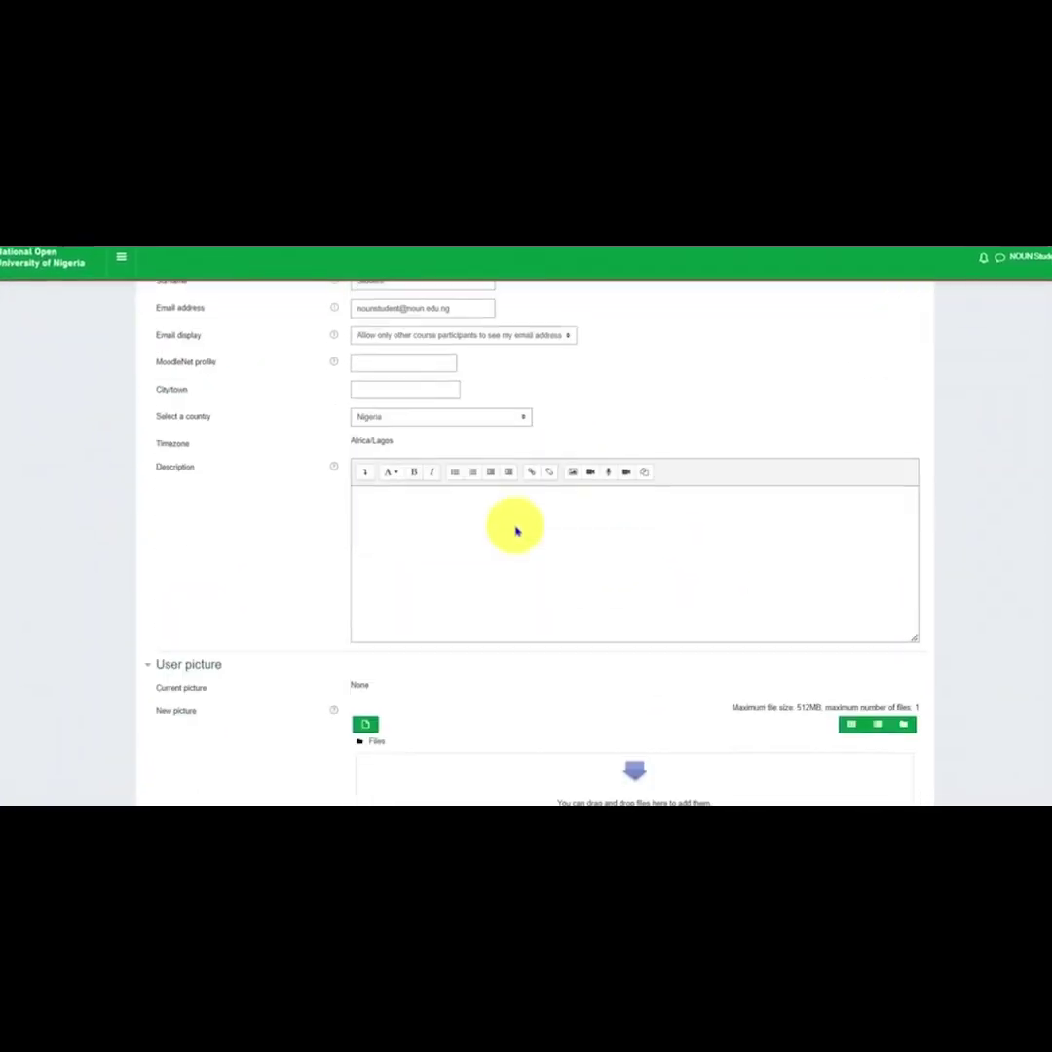
pyautogui.scroll(-5, 517, 531)
pyautogui.scroll(-1, 517, 529)
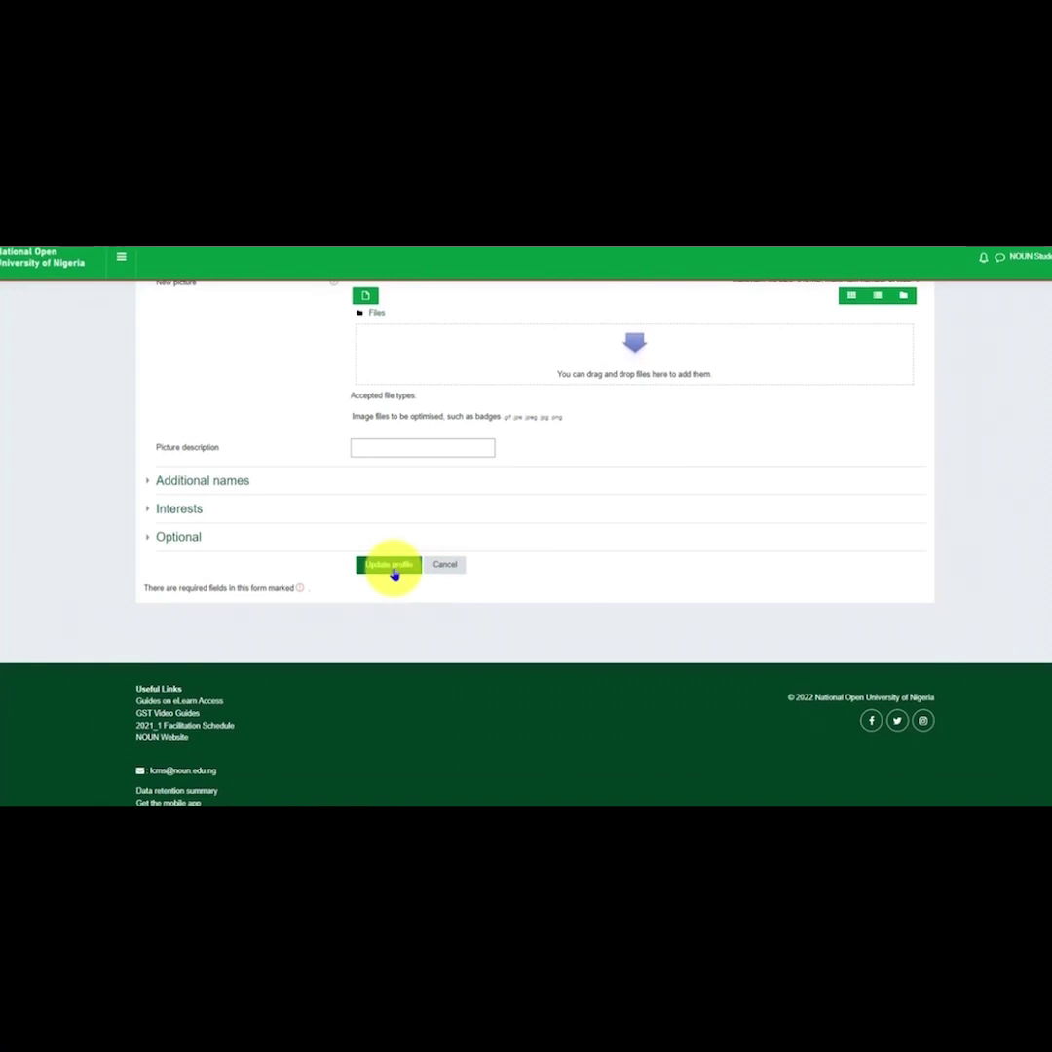
# Leave the profile form and return to the Dashboard's Template Course 1 card
pyautogui.click(394, 567)
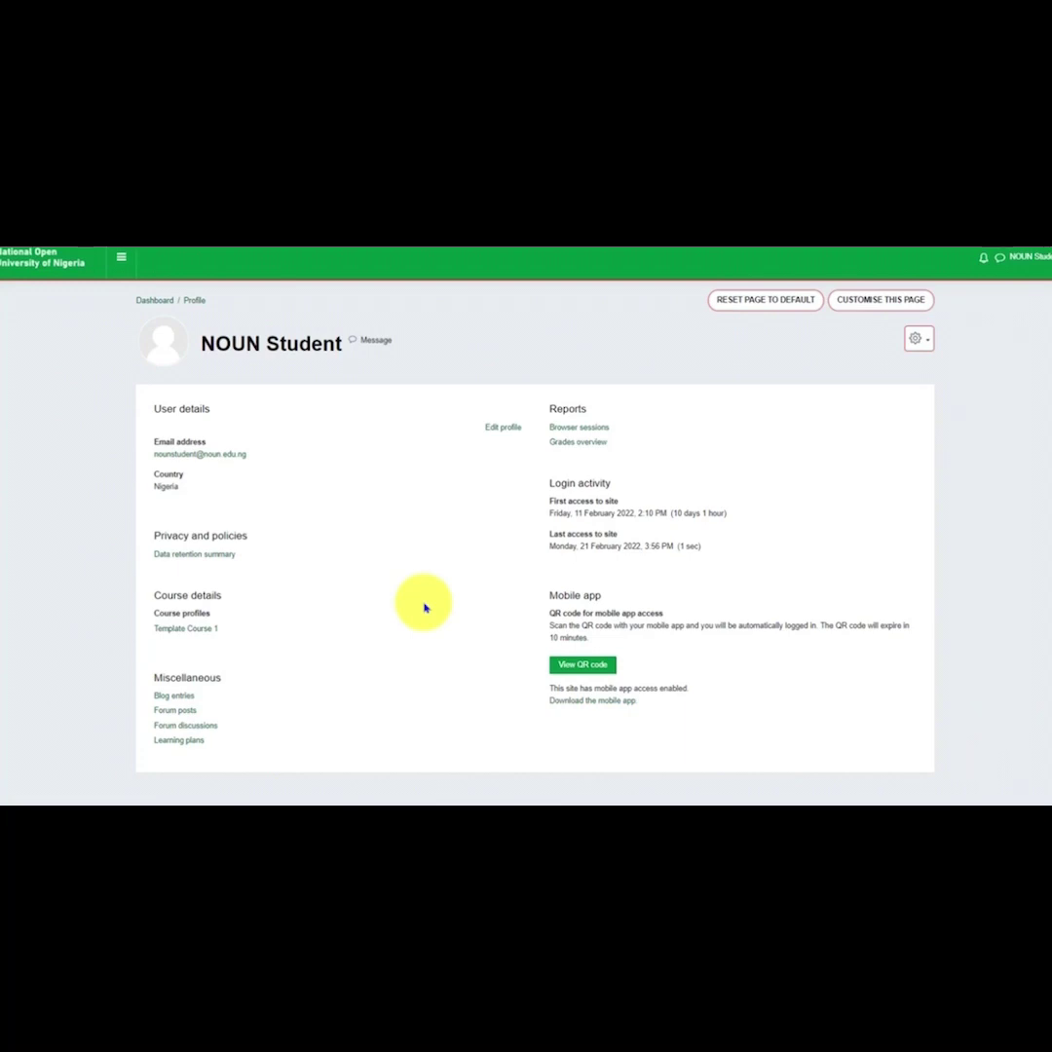
pyautogui.click(161, 308)
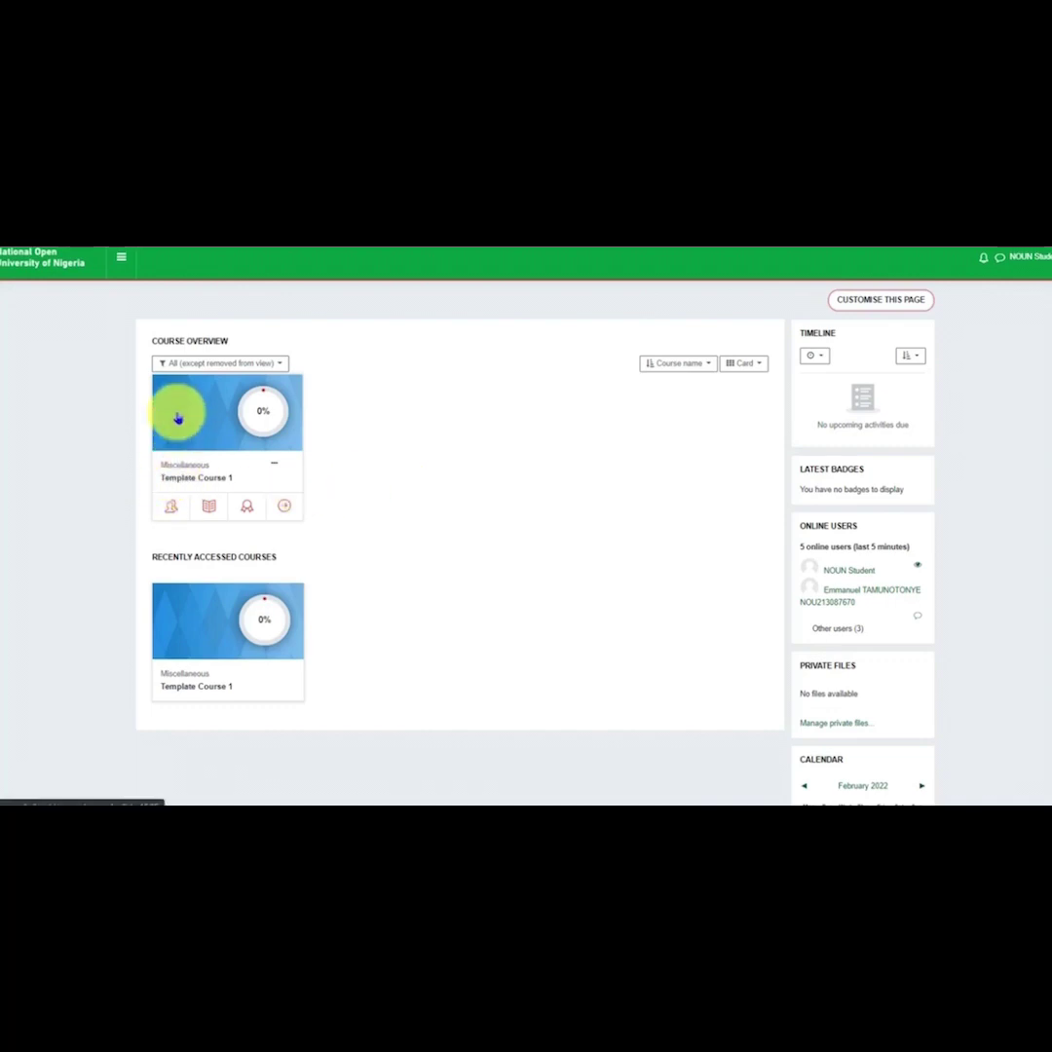
# Open Template Course 1 to view its TMA Section restrictions
pyautogui.click(189, 480)
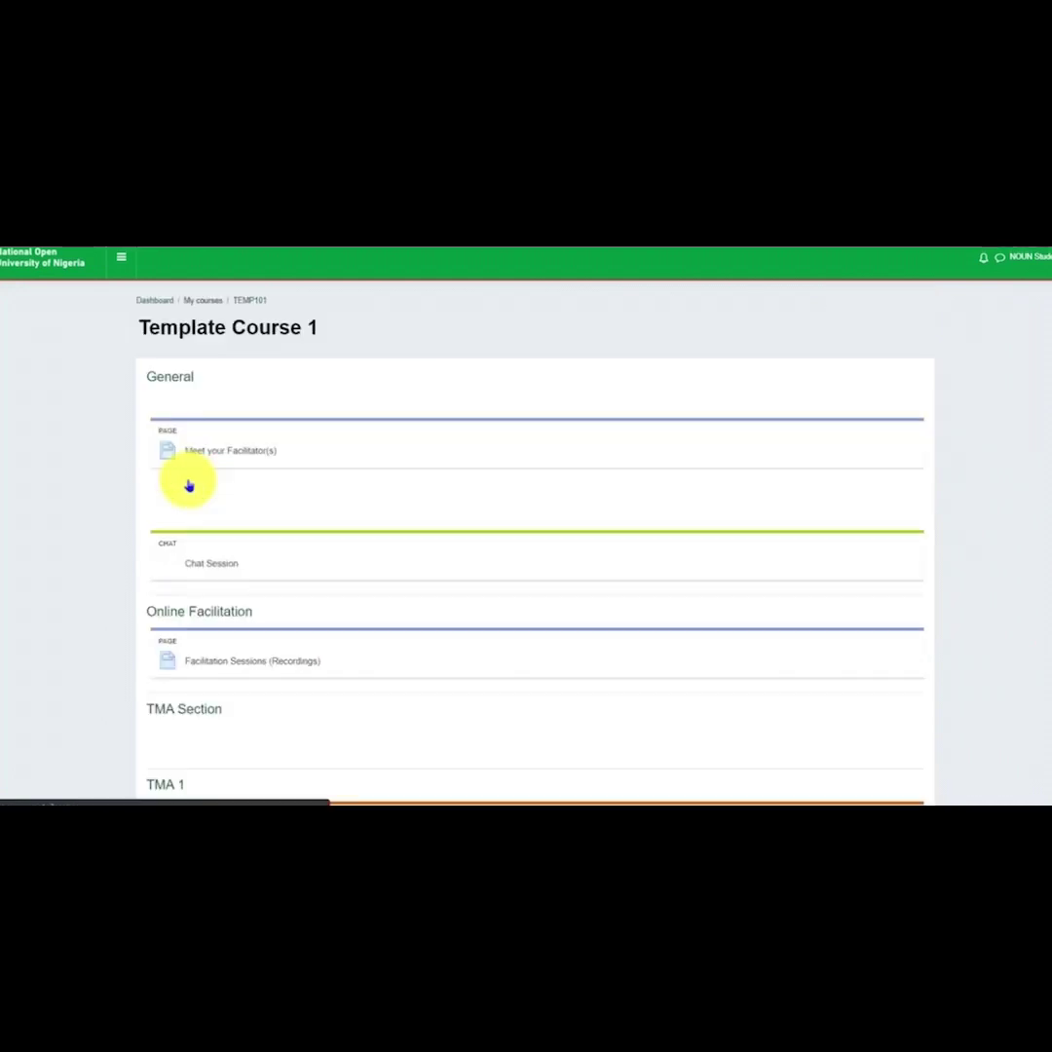
pyautogui.scroll(-3, 380, 567)
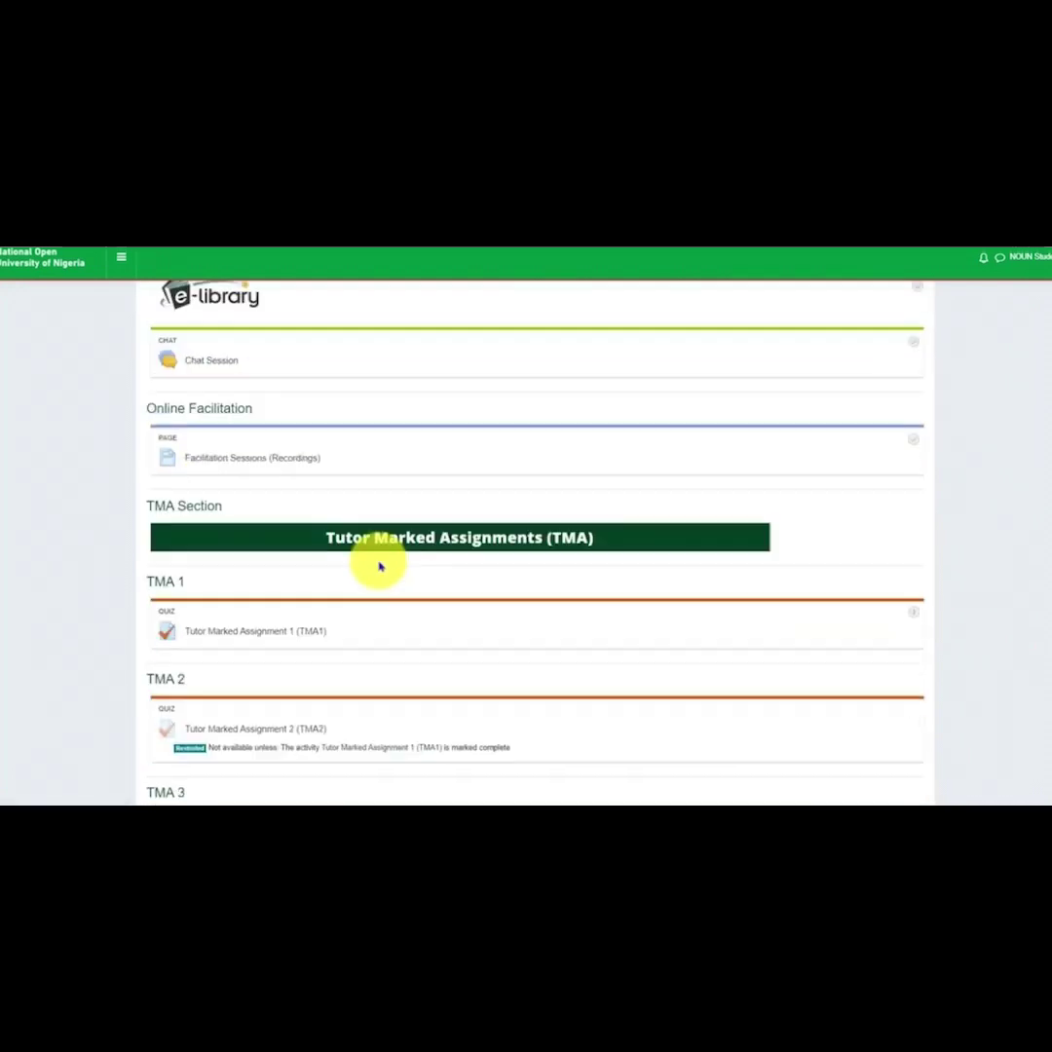
pyautogui.scroll(-3, 380, 567)
pyautogui.scroll(6, 429, 565)
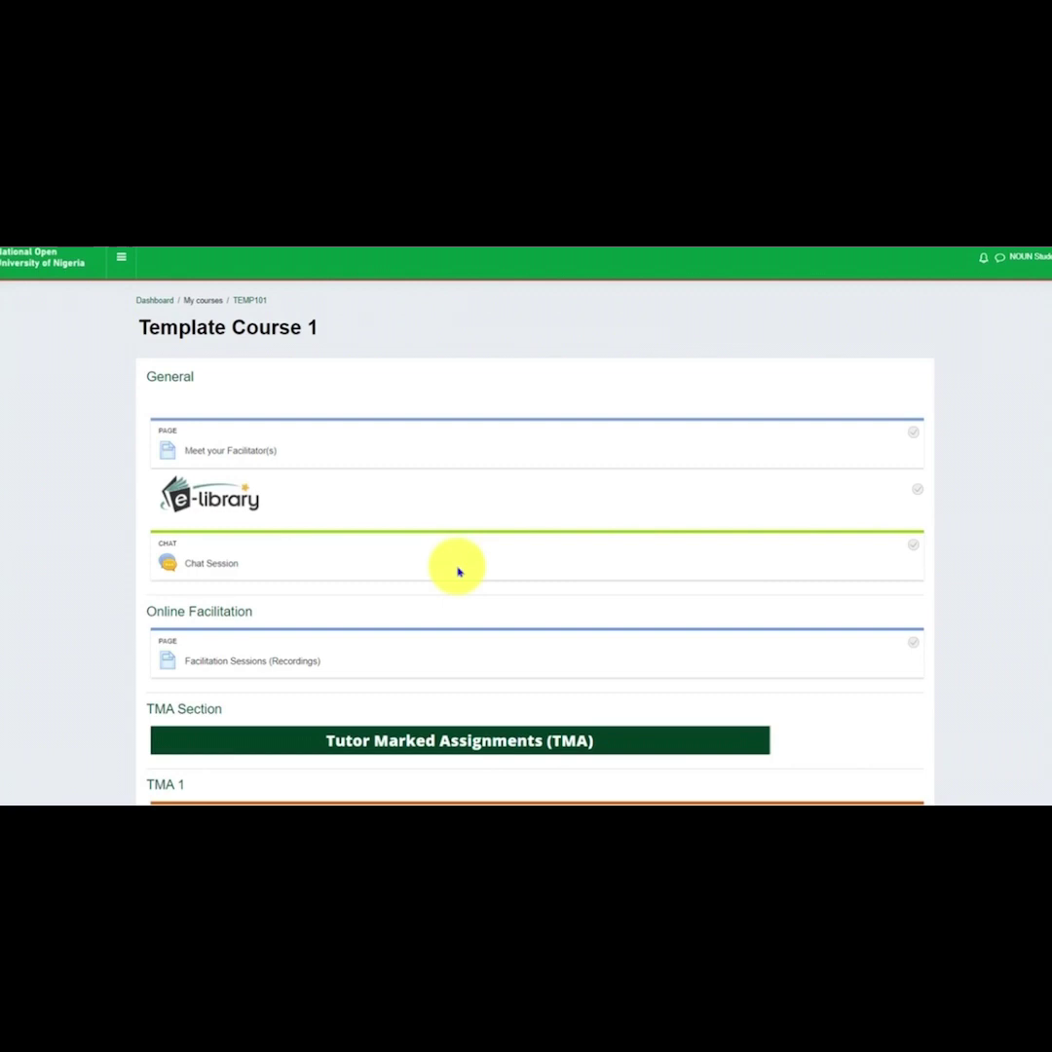
pyautogui.scroll(-3, 458, 571)
pyautogui.scroll(-2, 458, 571)
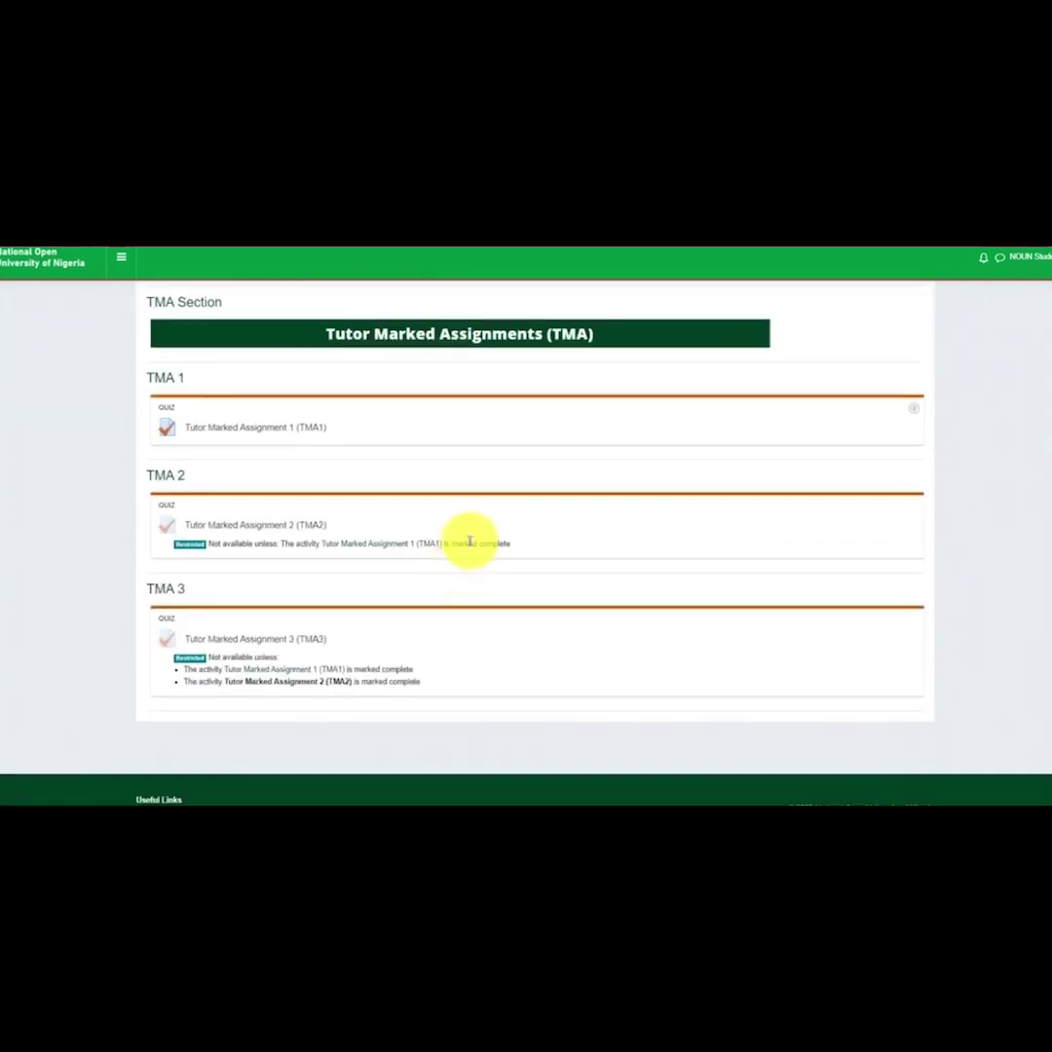
pyautogui.scroll(5, 461, 571)
pyautogui.scroll(-5, 469, 541)
pyautogui.scroll(-1, 478, 507)
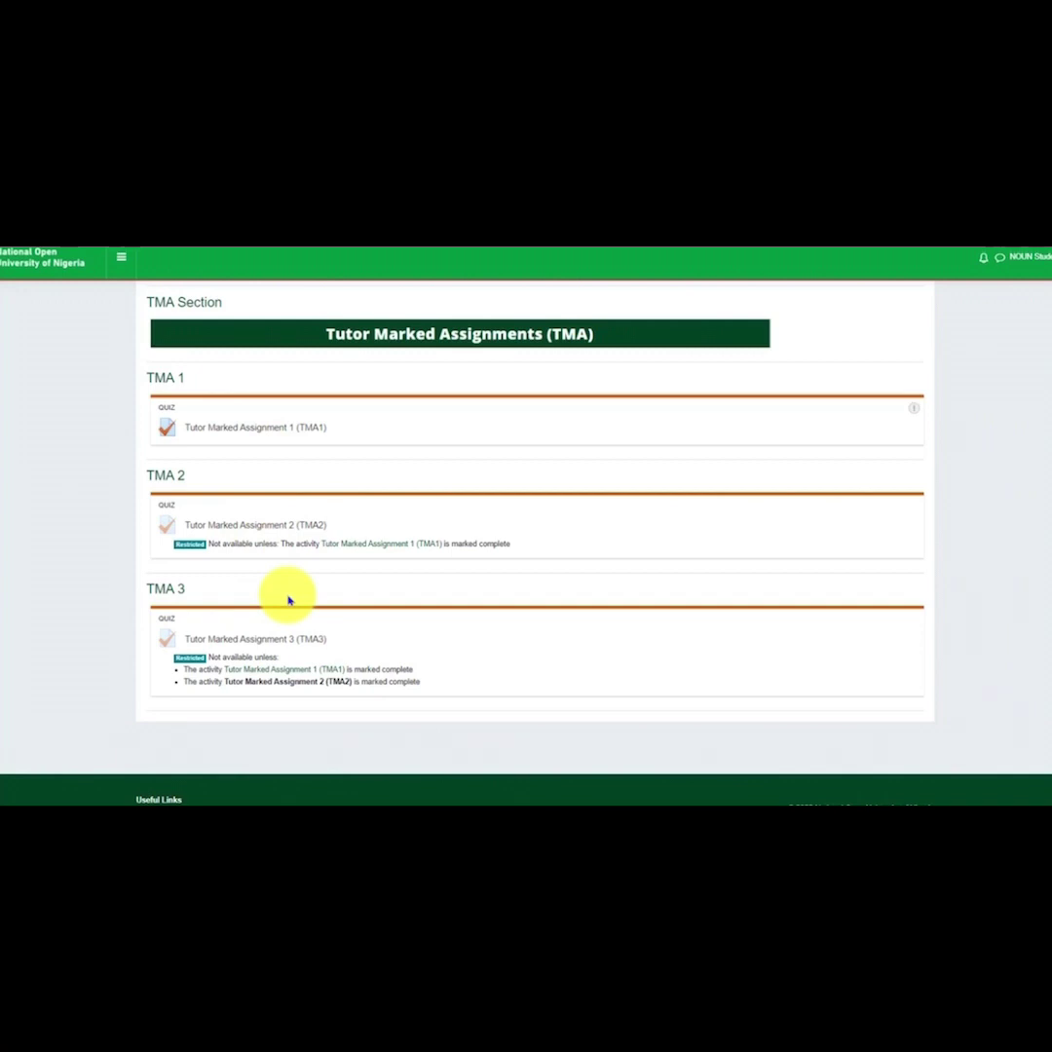
# Open the TMA1 quiz and highlight its opening date, Friday 4 March 2022
pyautogui.click(261, 431)
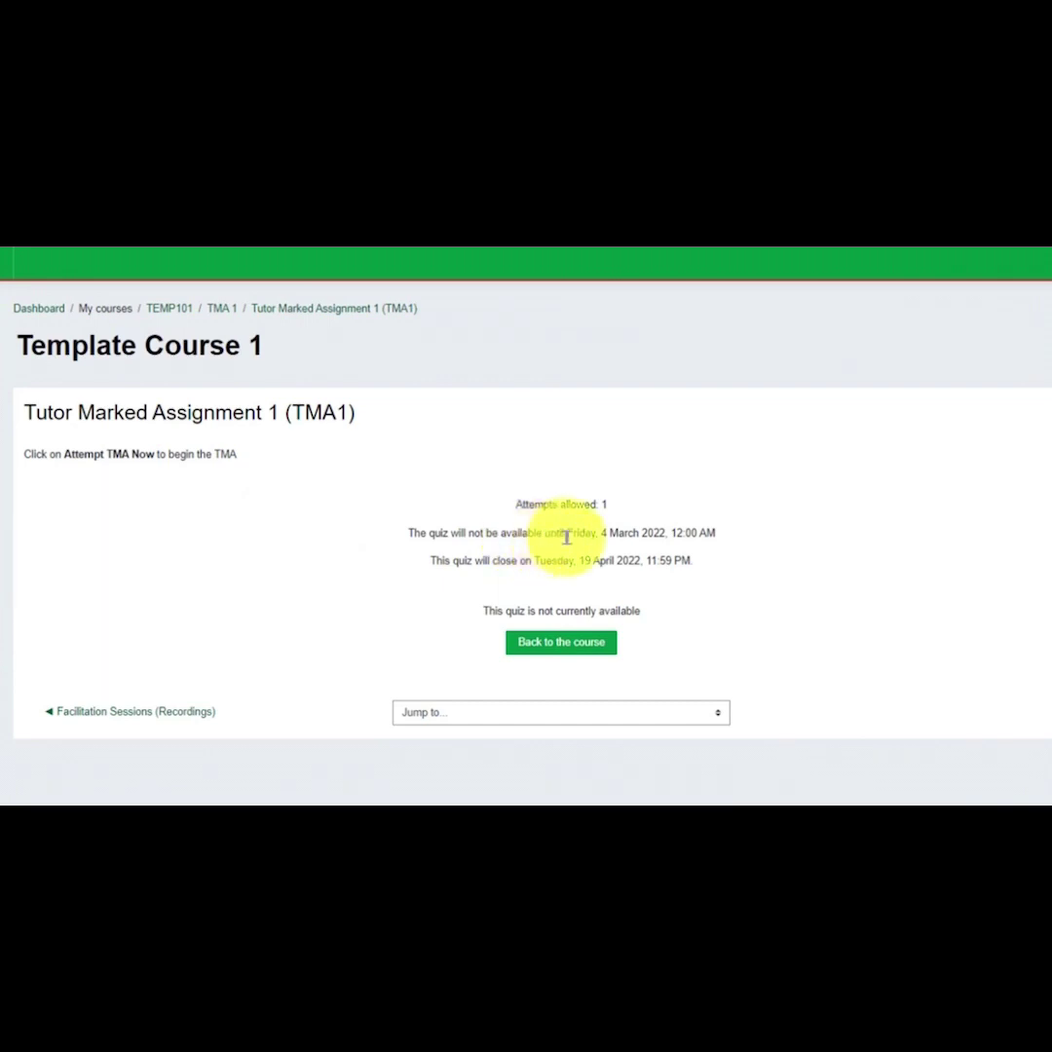
pyautogui.moveTo(568, 534); pyautogui.dragTo(726, 539)
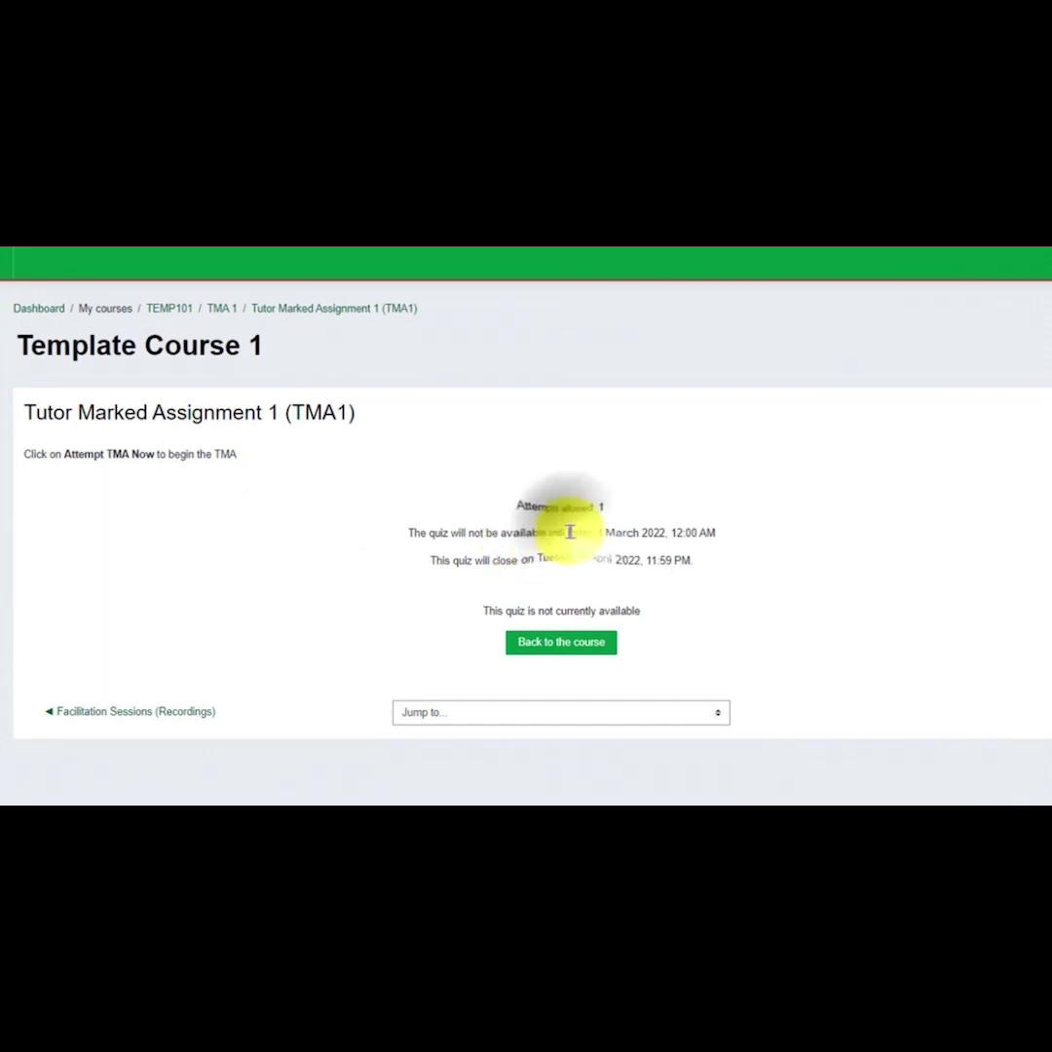
pyautogui.click(726, 539)
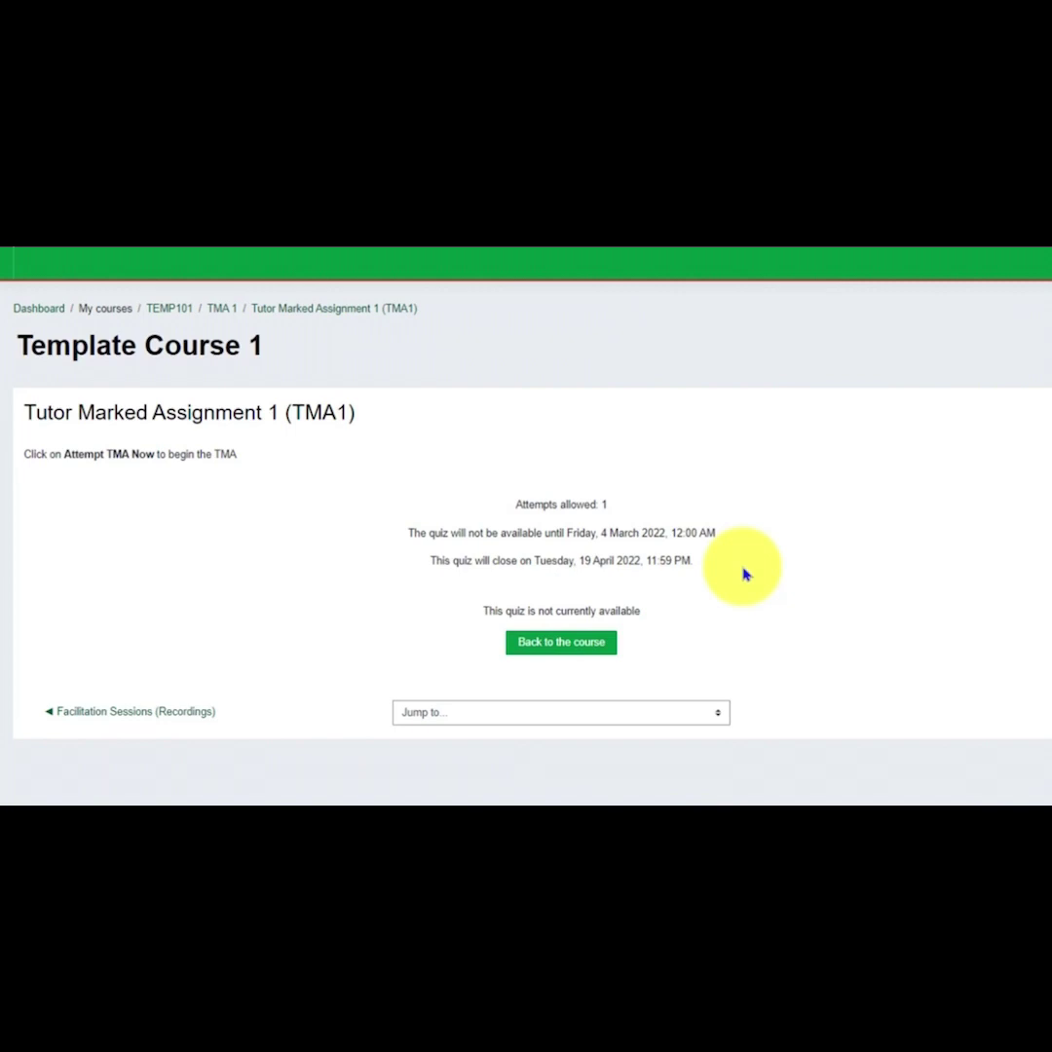
pyautogui.moveTo(716, 533); pyautogui.dragTo(602, 533)
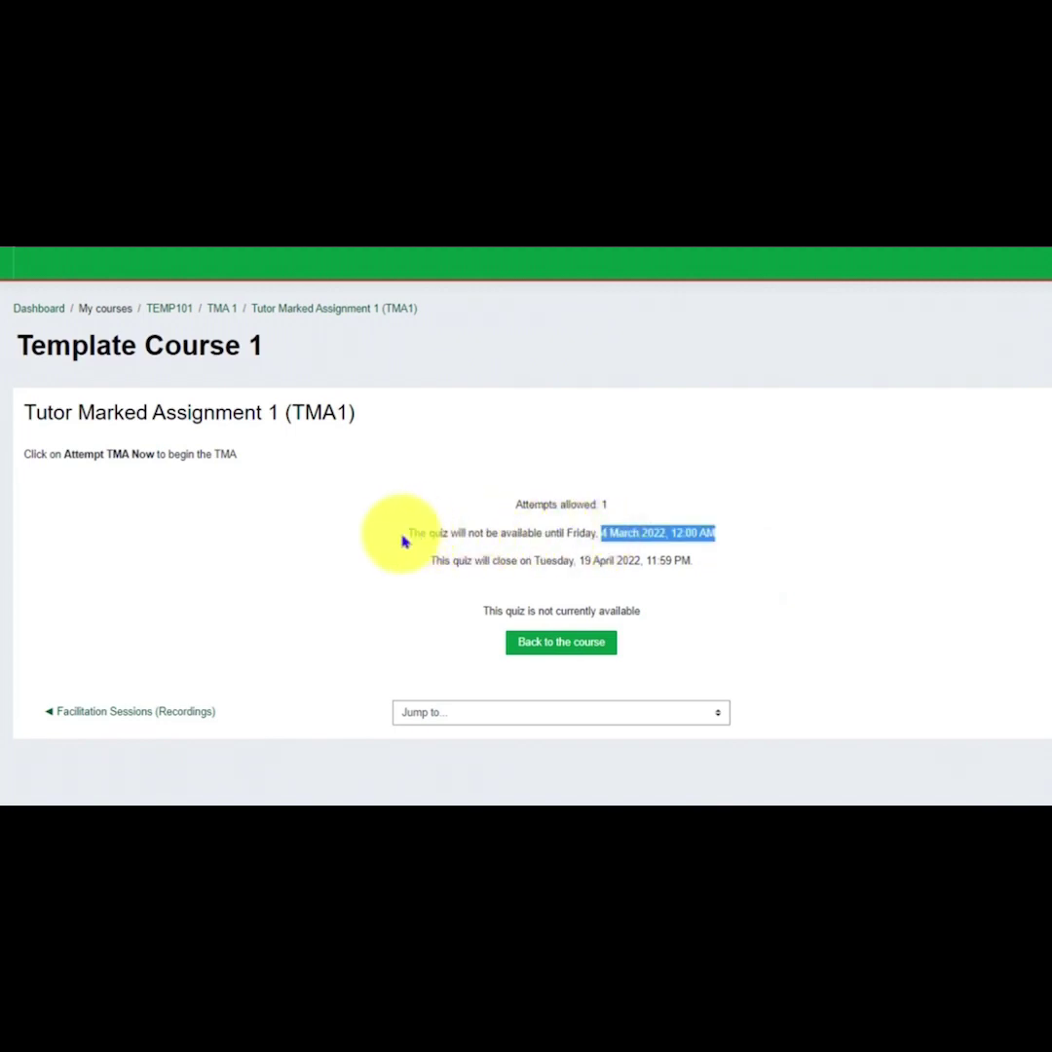
pyautogui.click(602, 533)
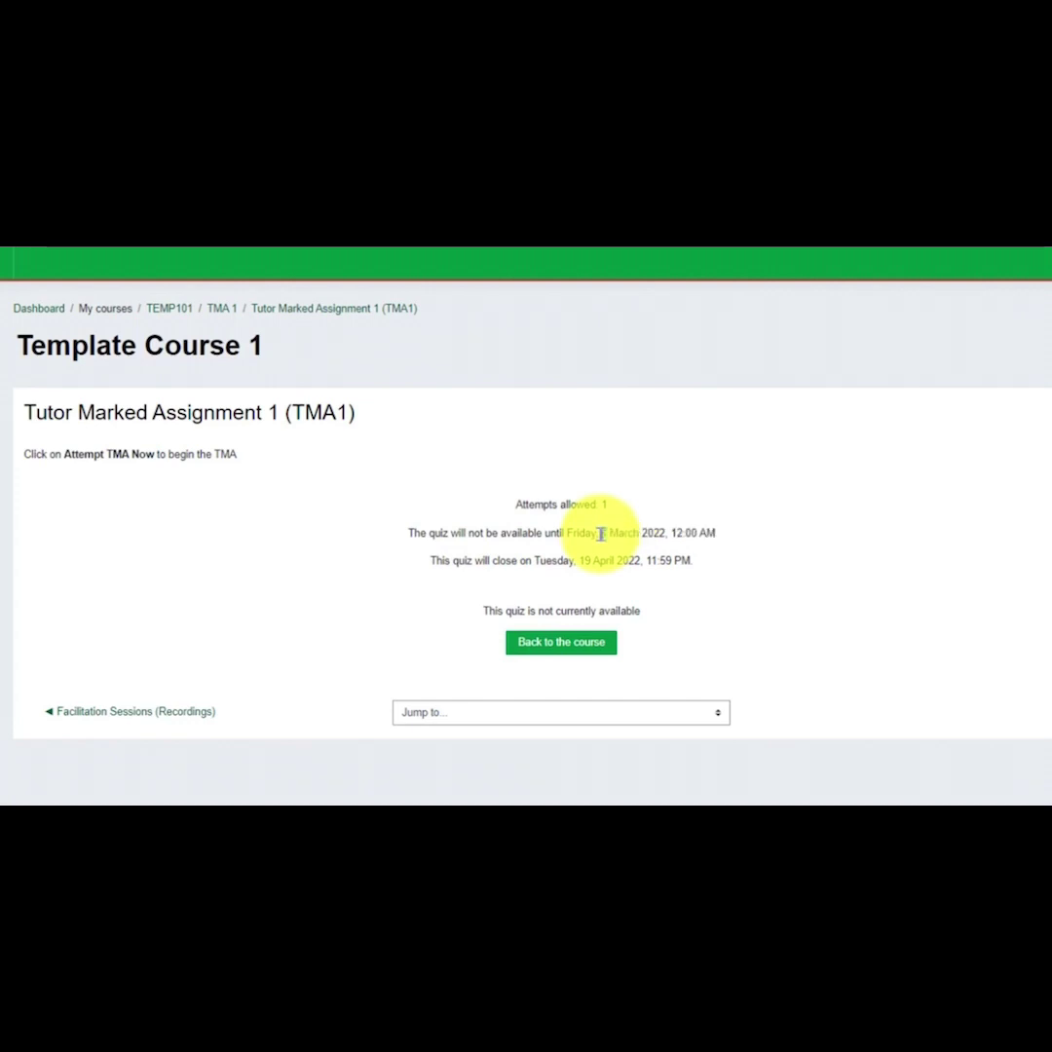
pyautogui.moveTo(603, 533); pyautogui.dragTo(719, 536)
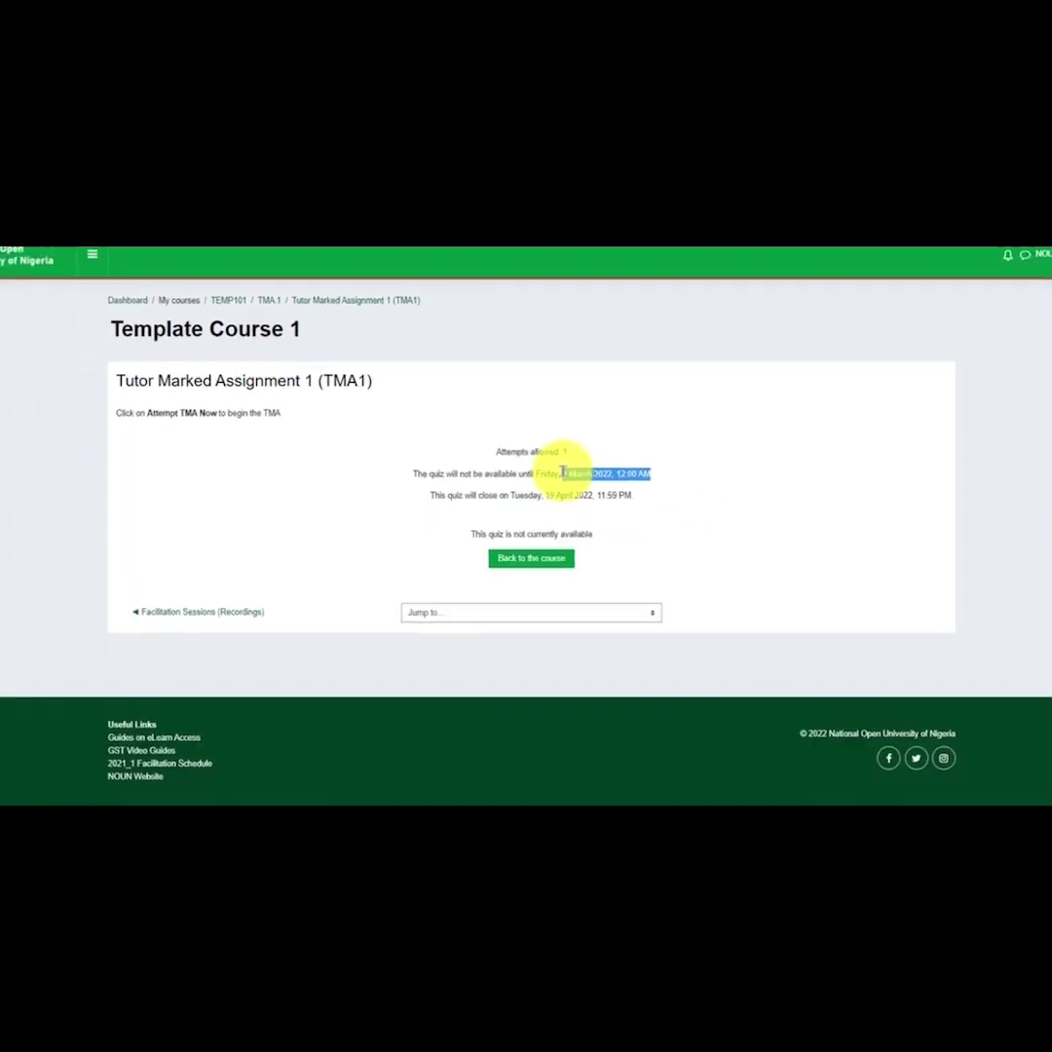
pyautogui.scroll(2, 389, 492)
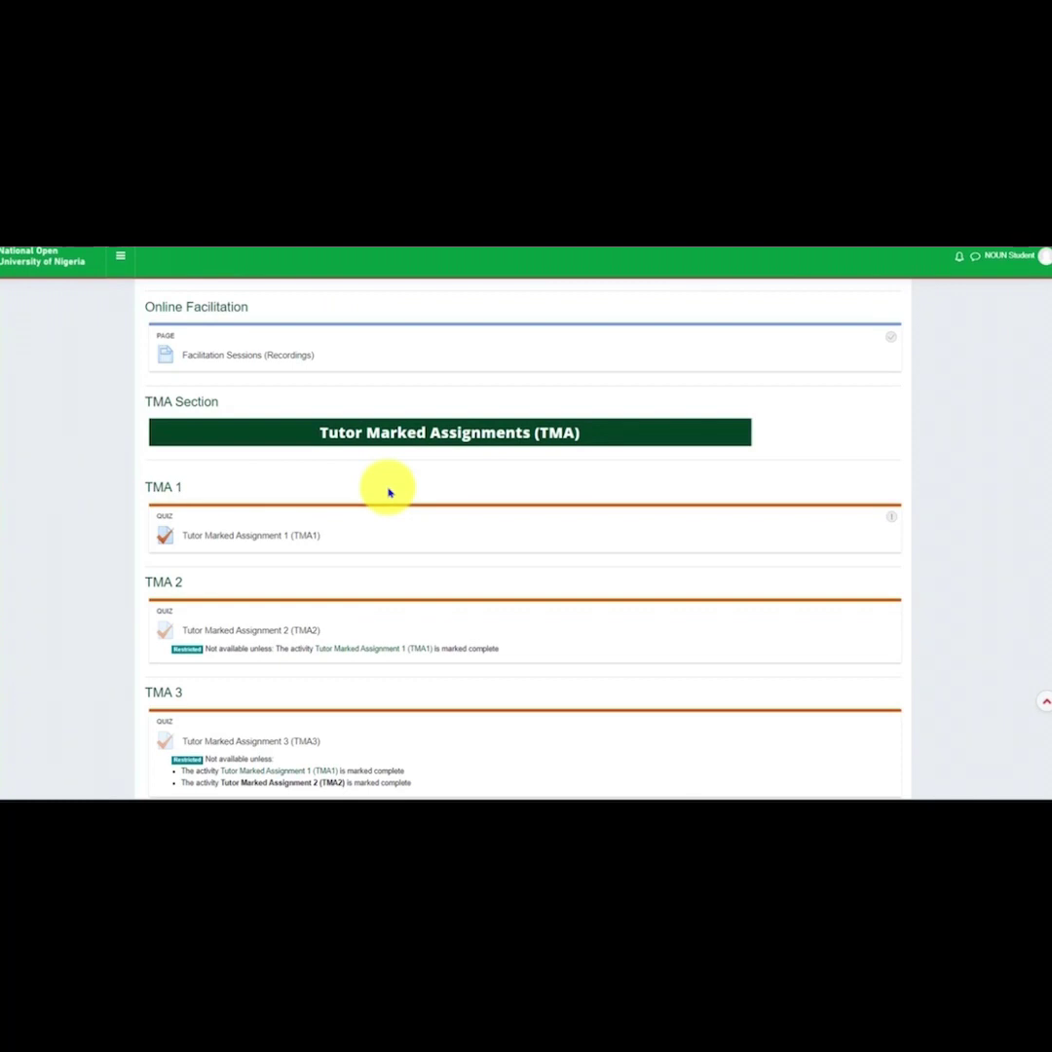
pyautogui.scroll(-2, 389, 492)
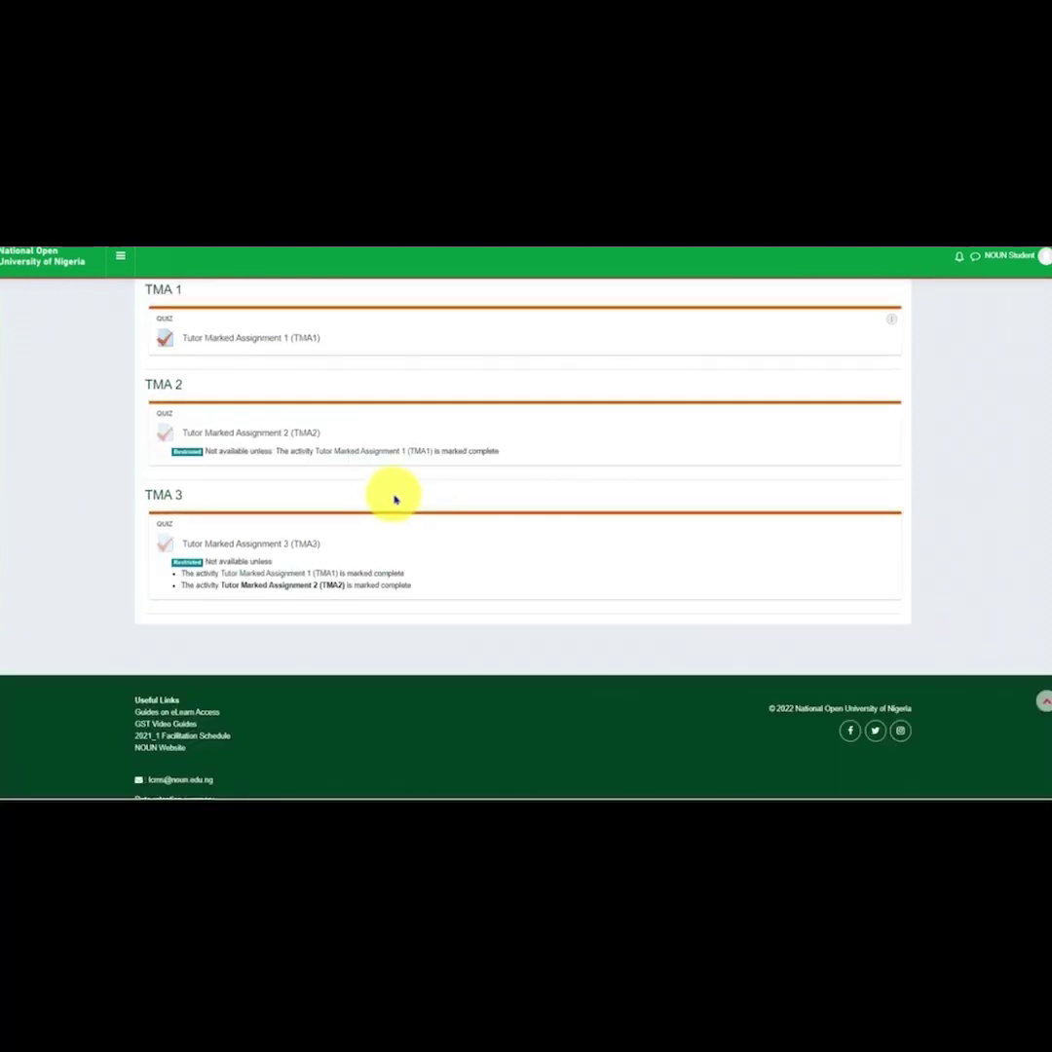